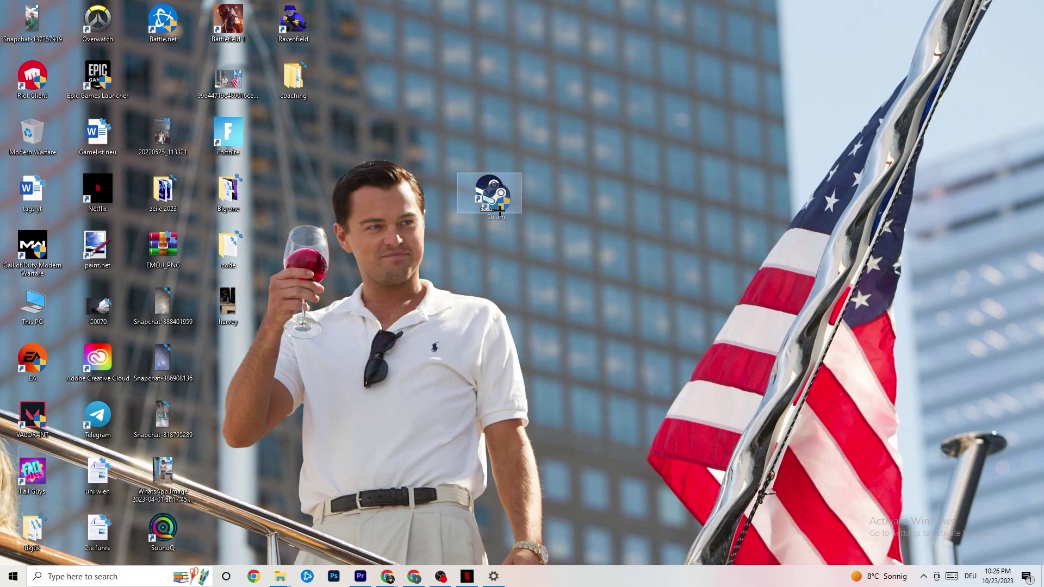
click(489, 128)
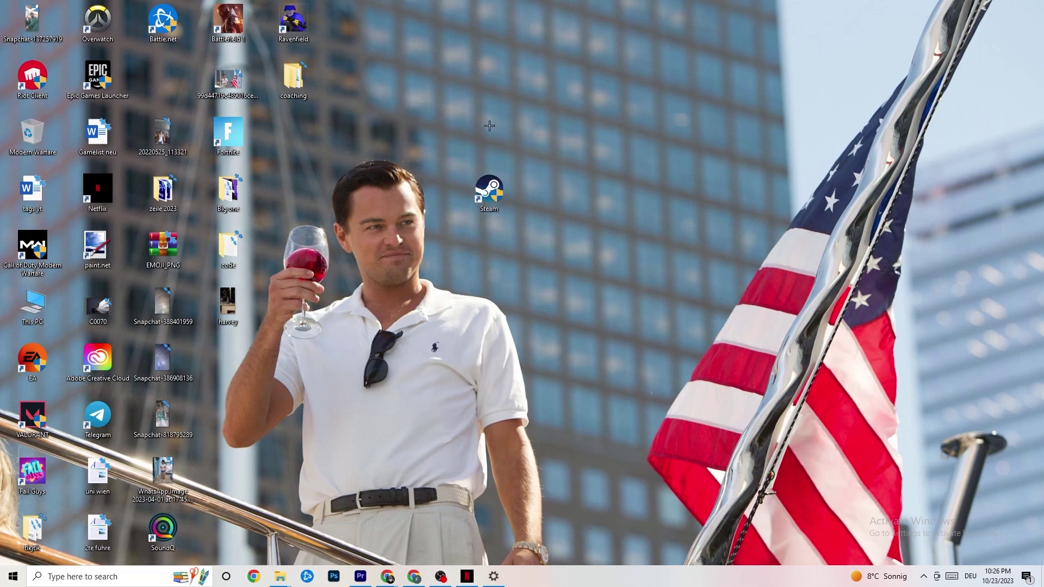
right_click(499, 191)
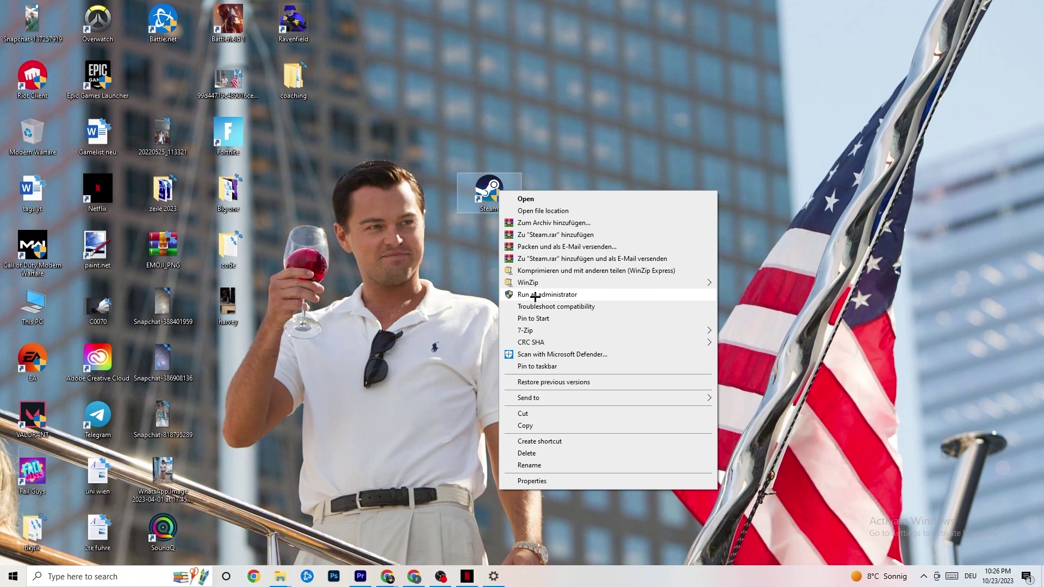
click(450, 290)
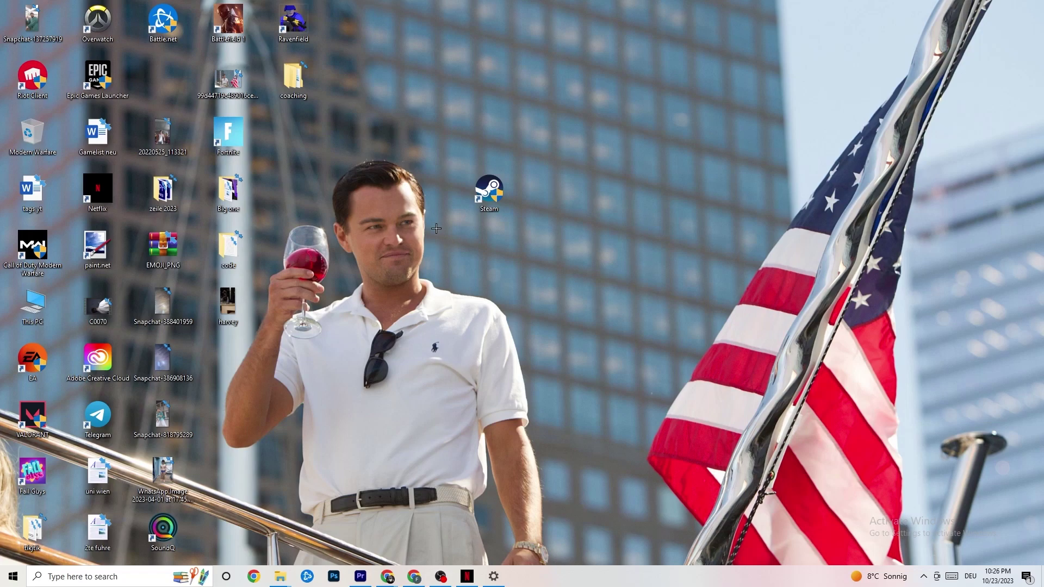
Step: Review the Steam shortcut's compatibility properties, including the list of Windows versions for compatibility mode, and close the dialog
right_click(488, 193)
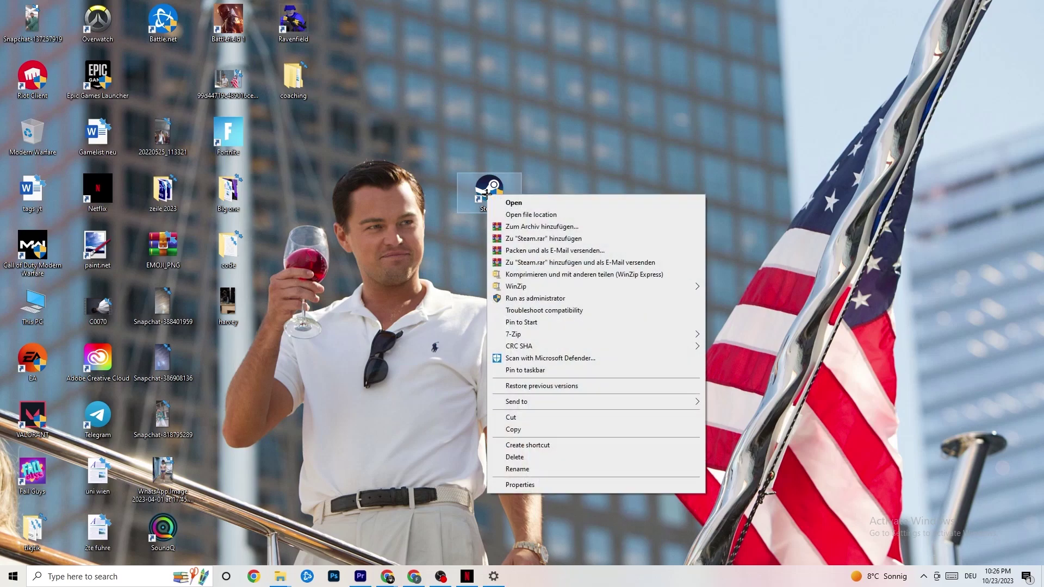
click(543, 486)
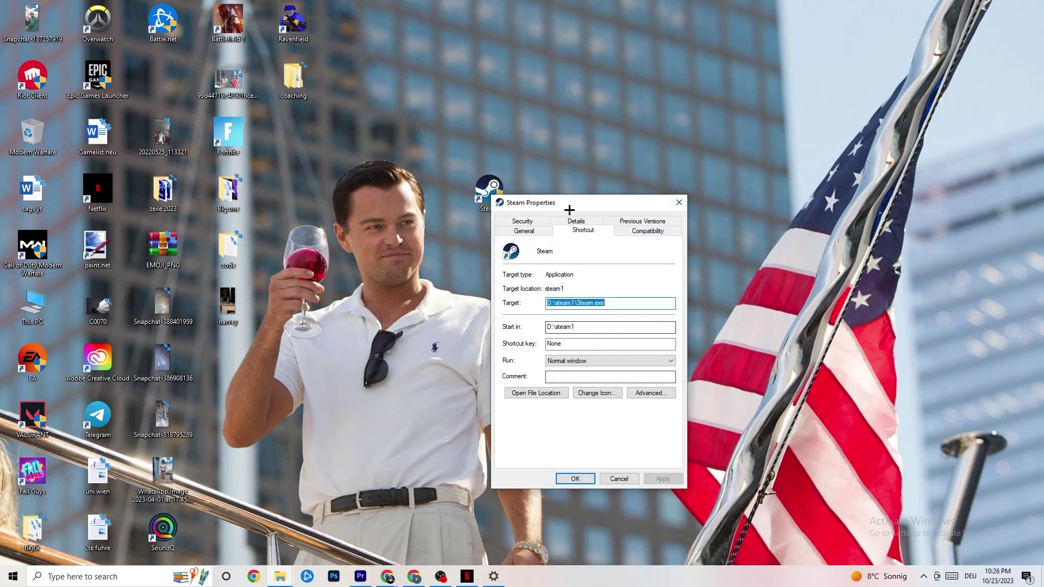
drag(567, 204, 513, 121)
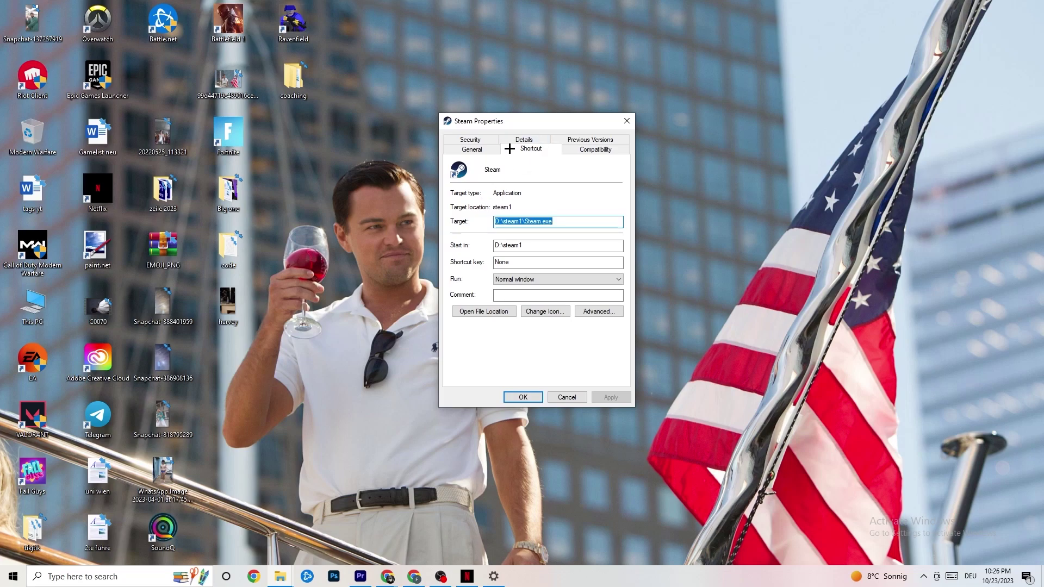
click(566, 148)
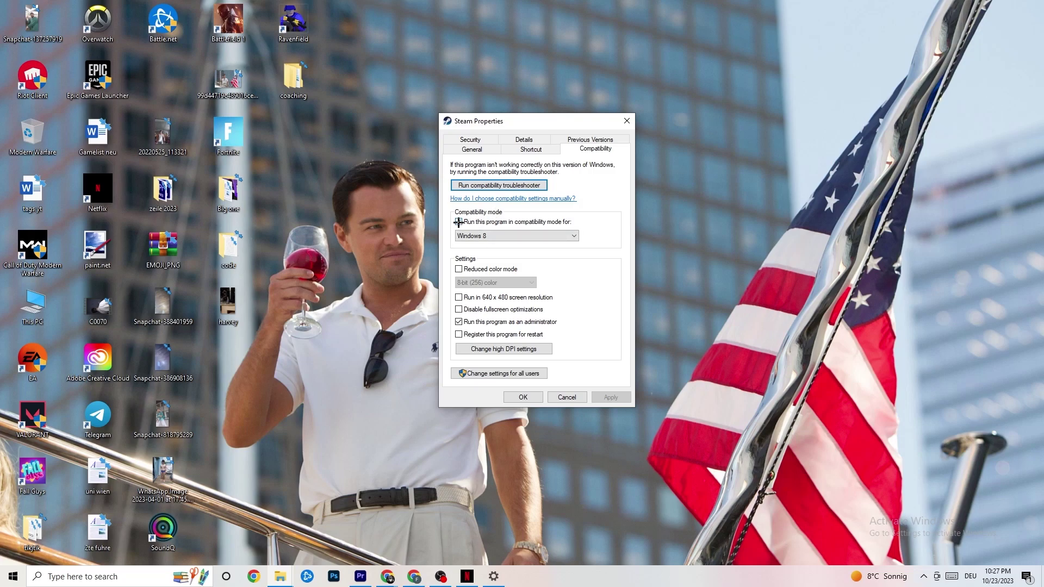
click(507, 235)
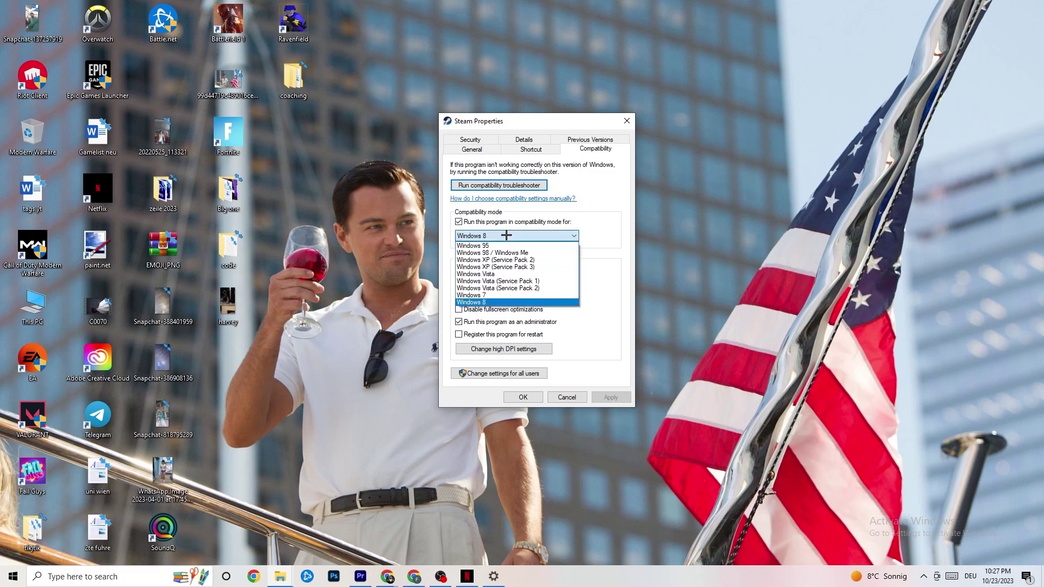
click(594, 252)
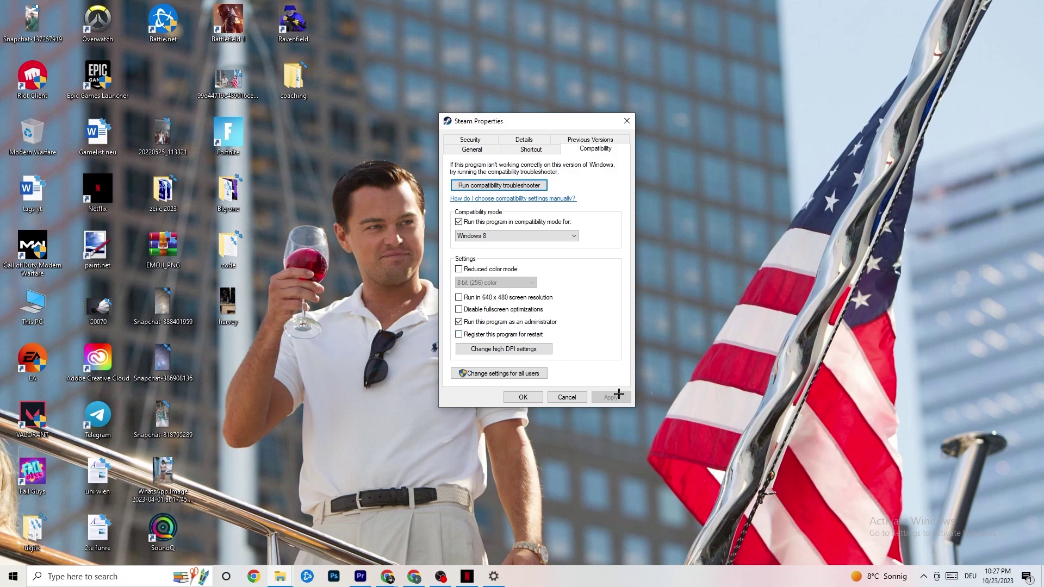
click(523, 397)
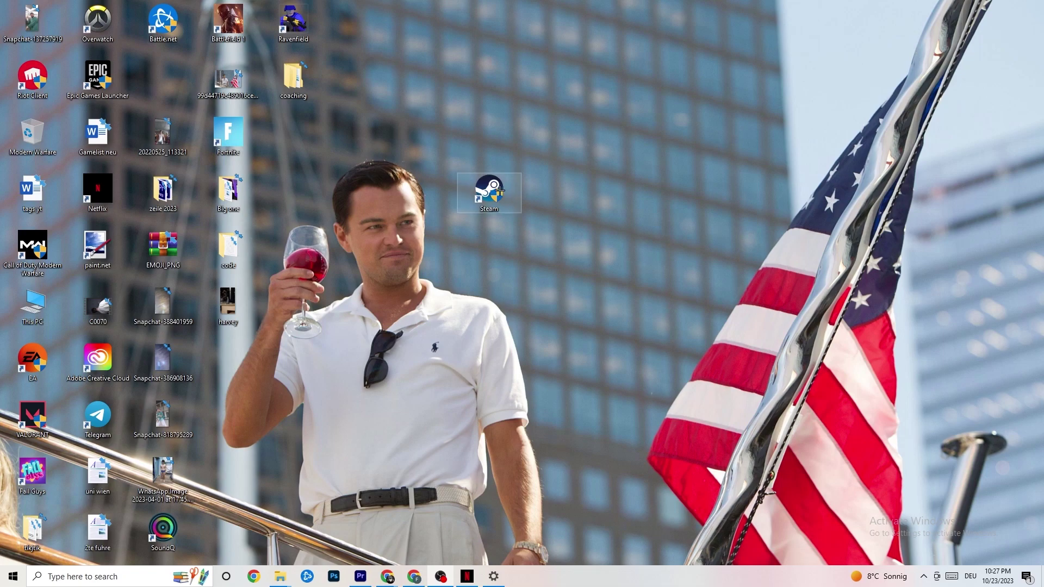
click(1, 584)
click(362, 528)
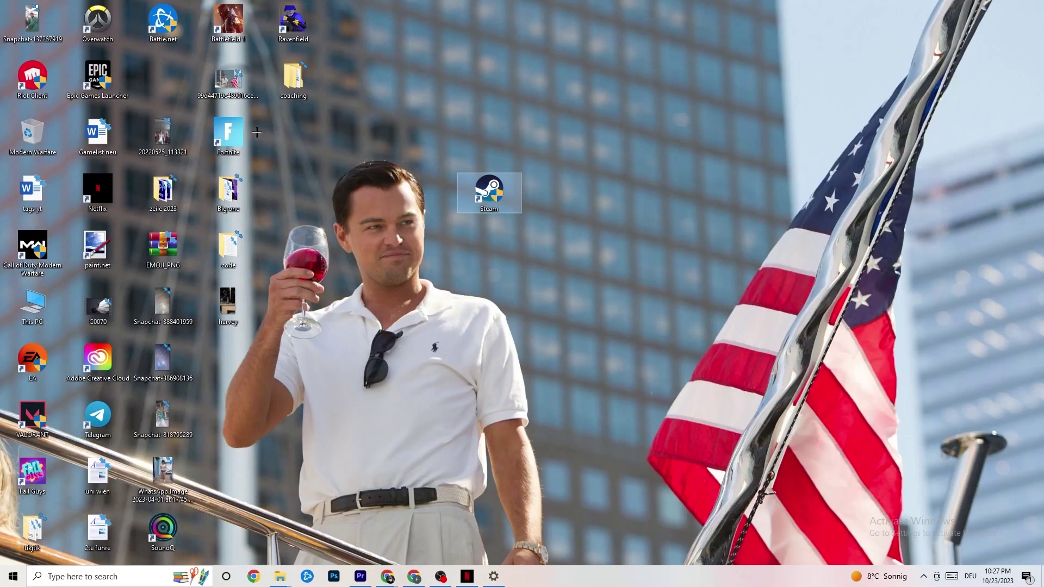
right_click(479, 198)
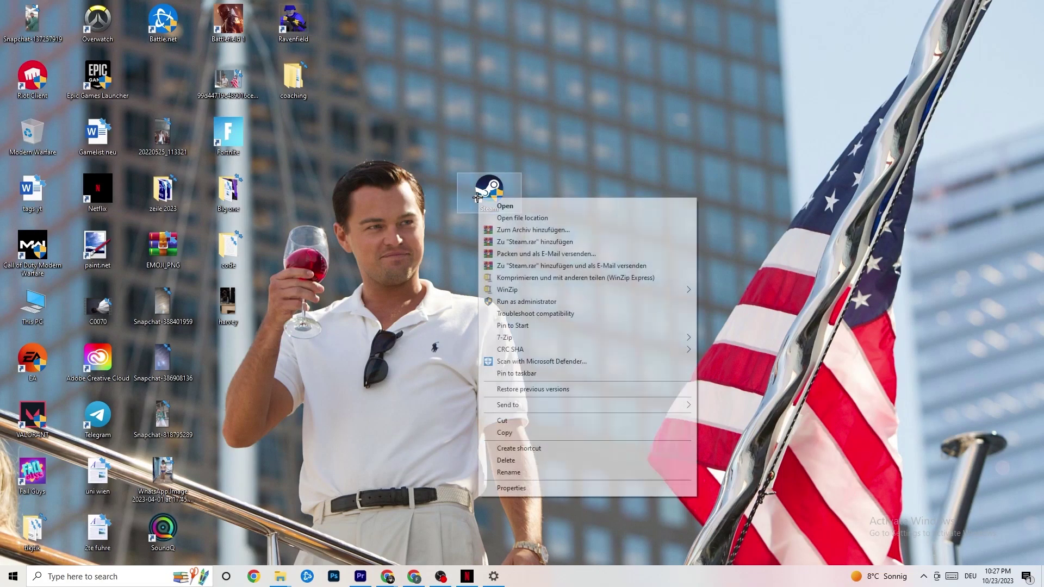
click(463, 303)
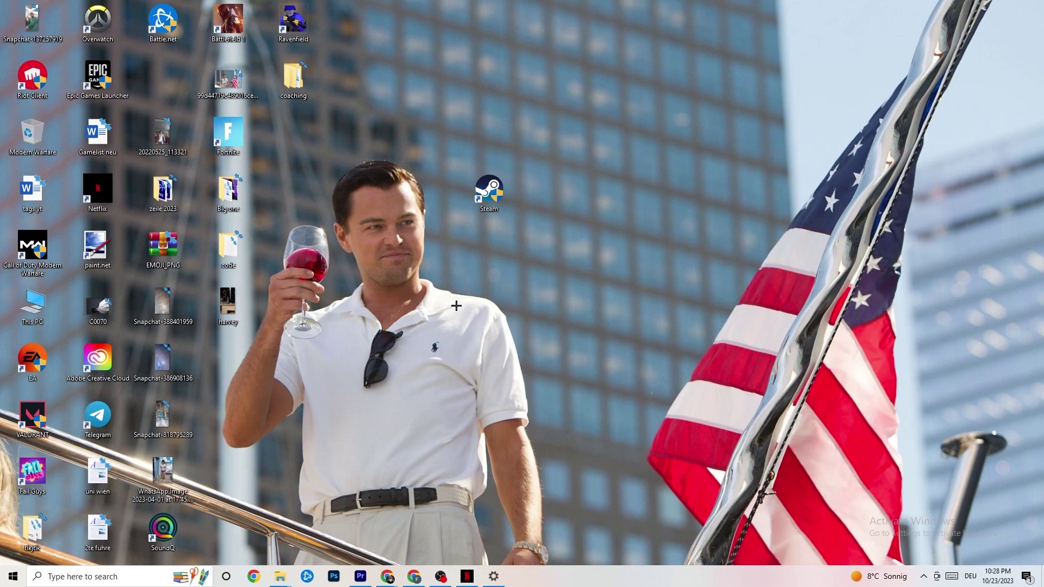
Step: Open Task Manager, maximize its window and look at the end-task option for the Google Chrome process without ending it
right_click(580, 583)
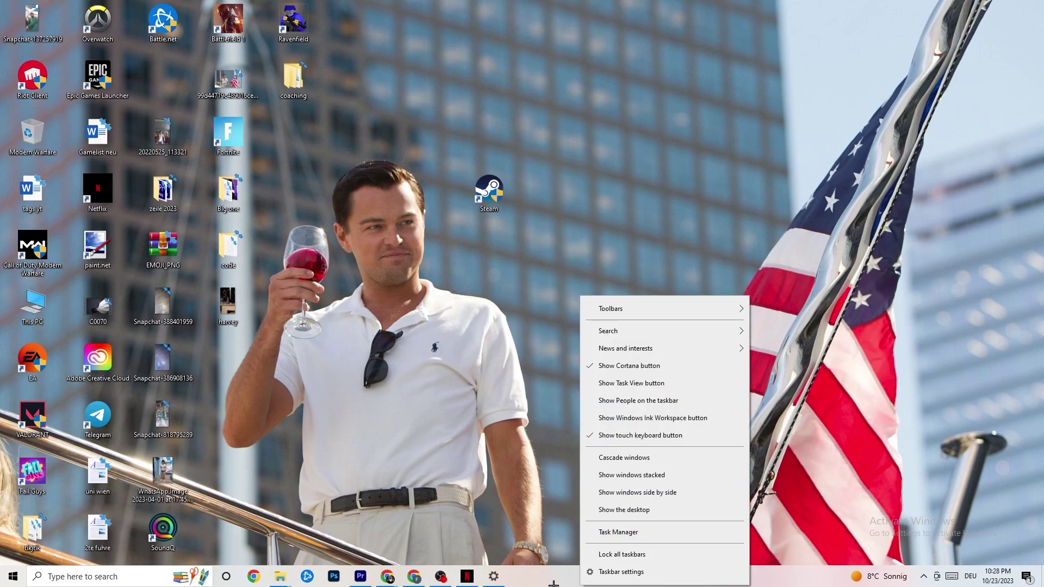
click(627, 533)
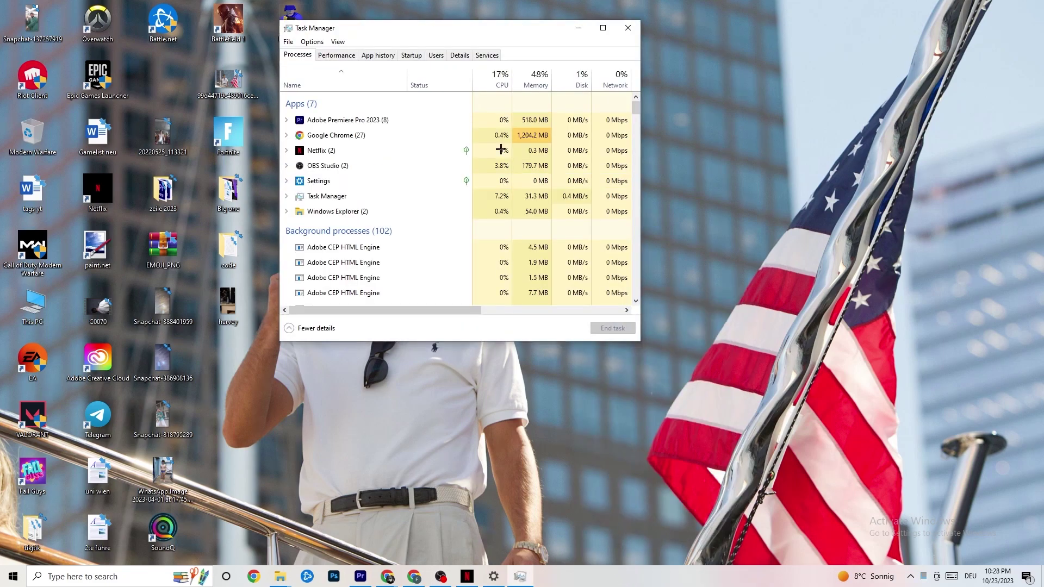
click(602, 28)
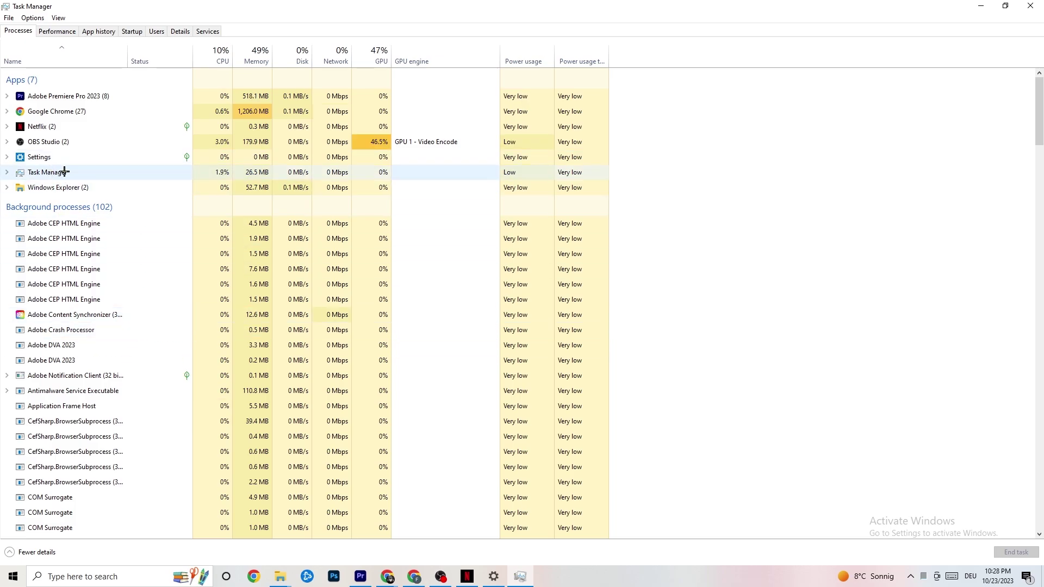
right_click(75, 112)
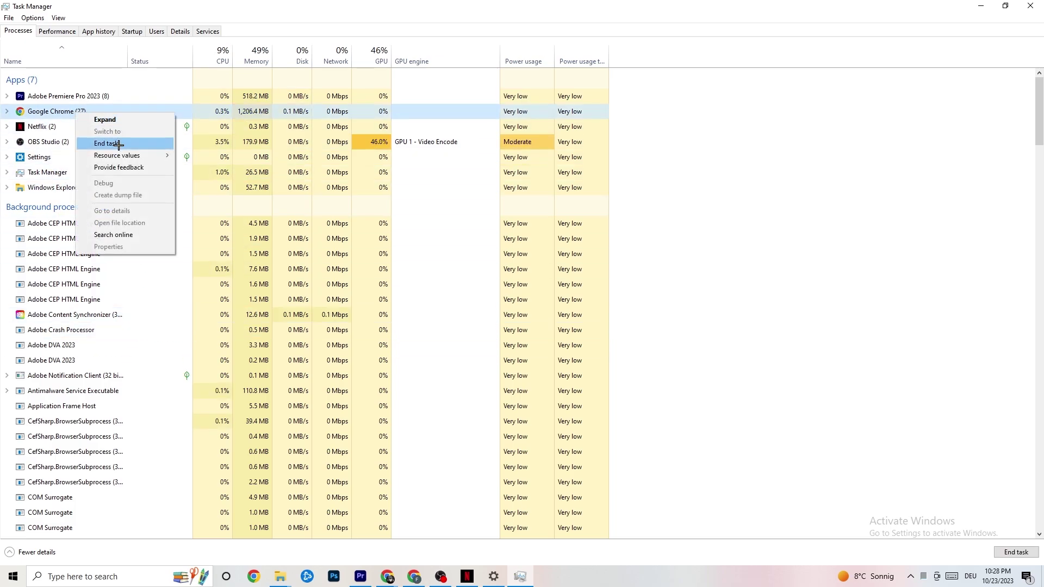
click(732, 132)
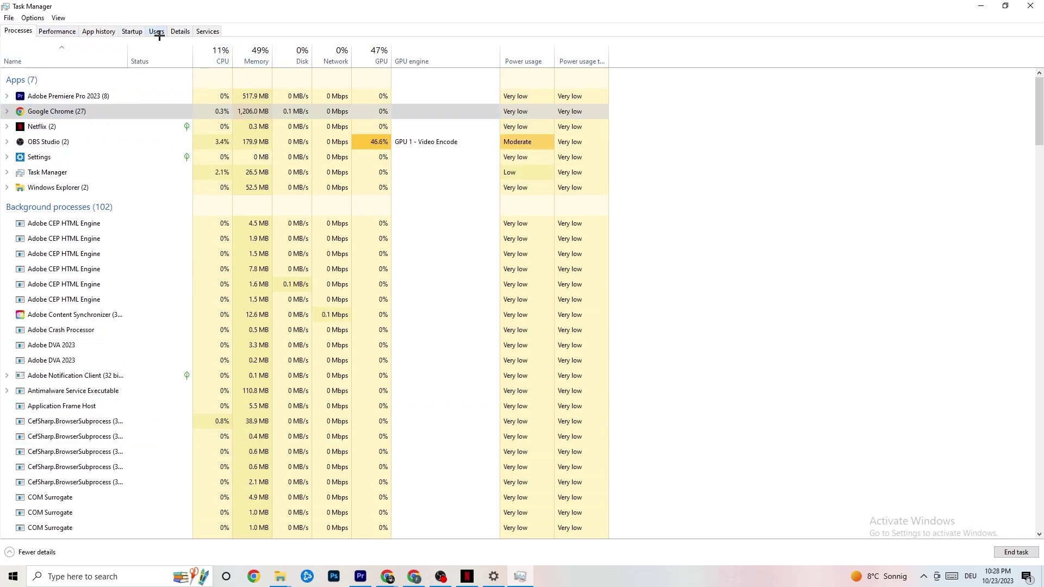
Step: Examine the priority levels offered for the Adobe Premiere Pro process in the detailed process list, leaving its priority as it is
click(180, 31)
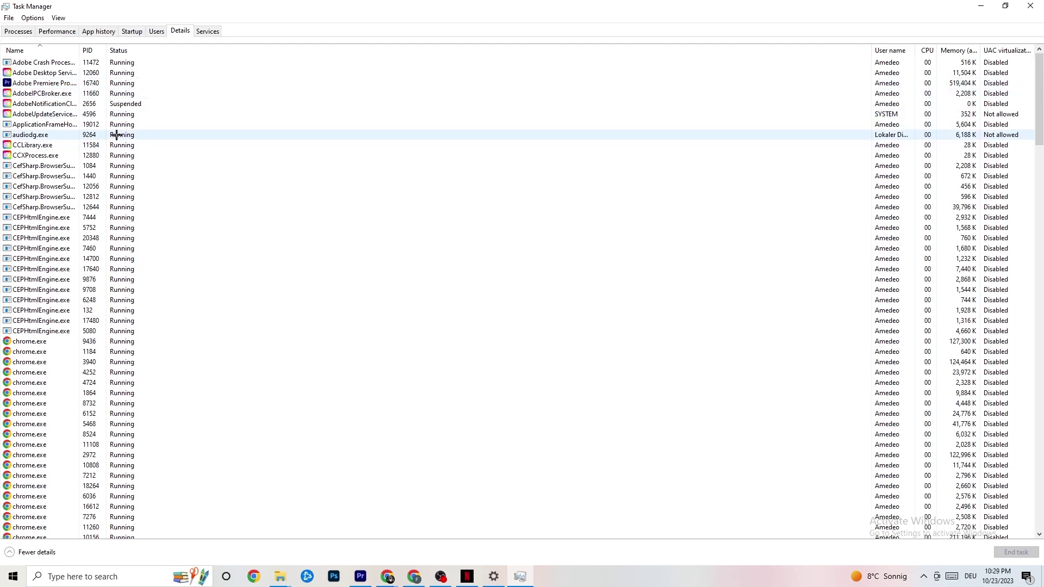
right_click(56, 85)
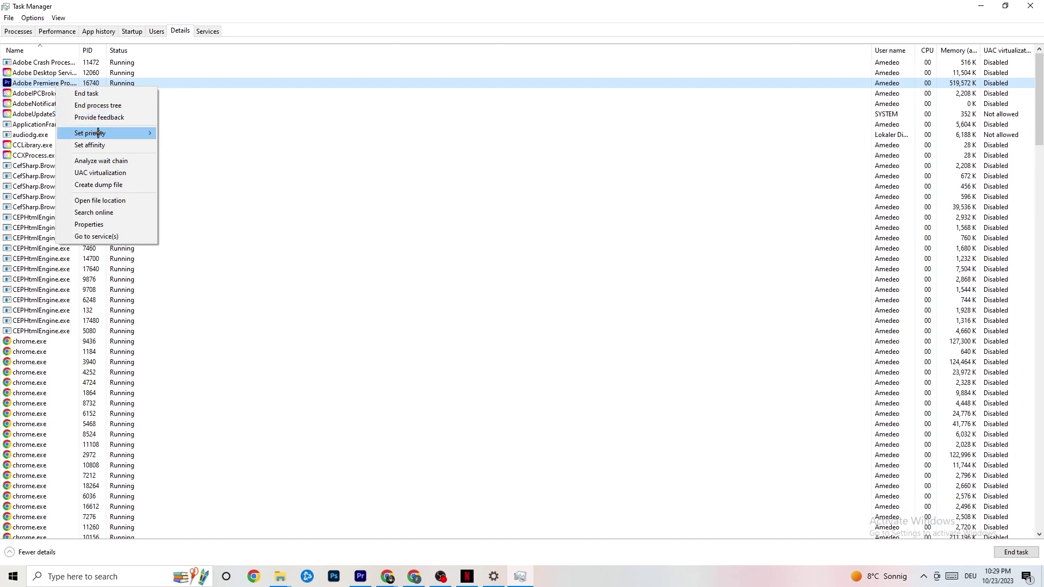
mouse_move(99, 134)
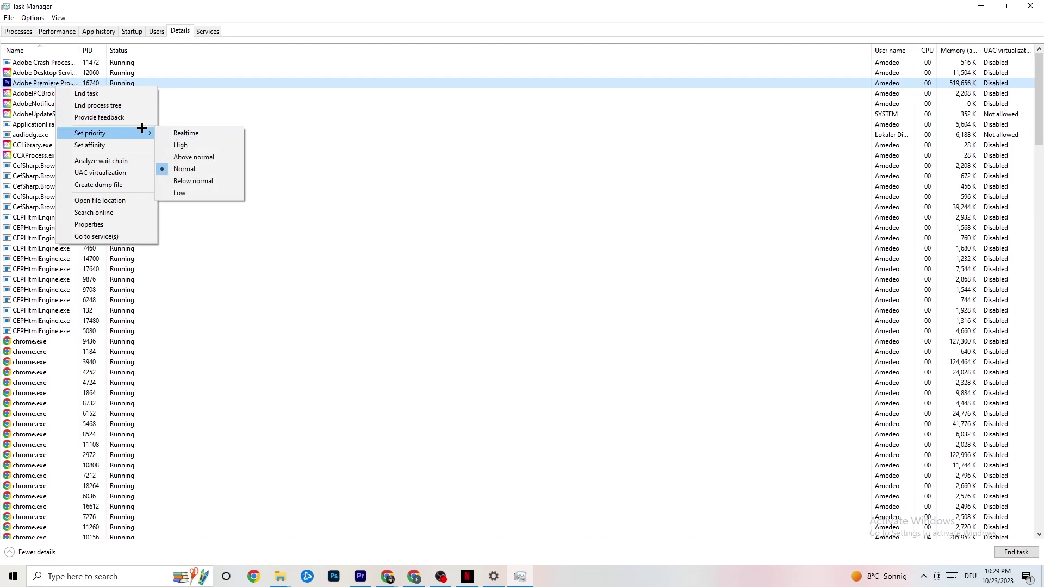
mouse_move(144, 130)
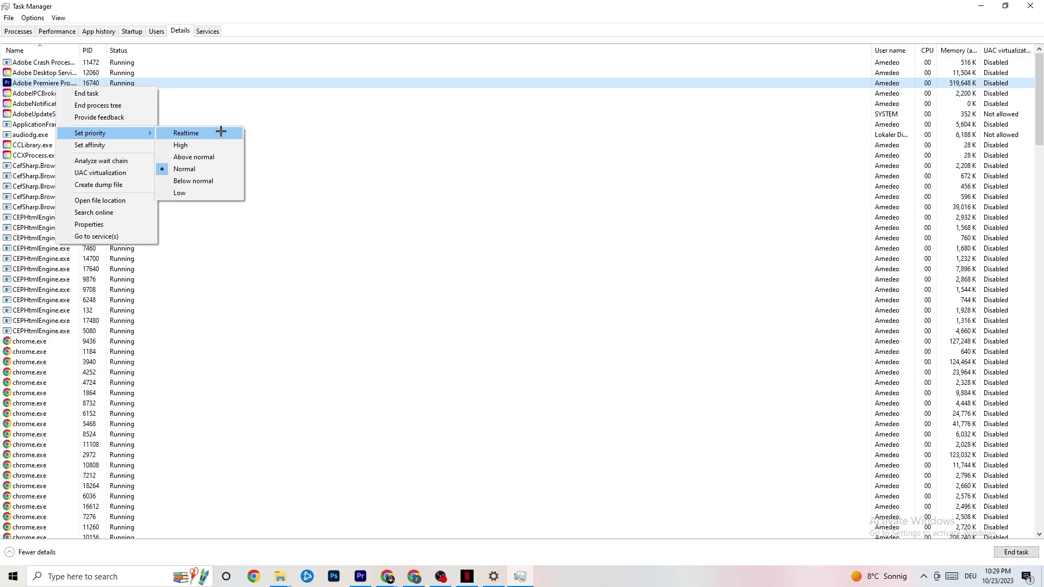
click(273, 119)
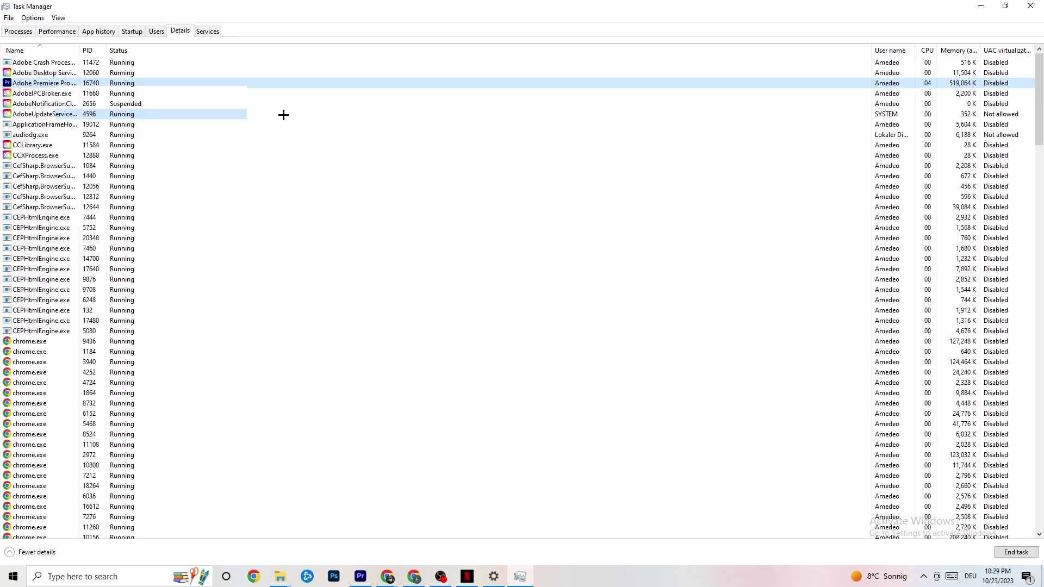
click(282, 114)
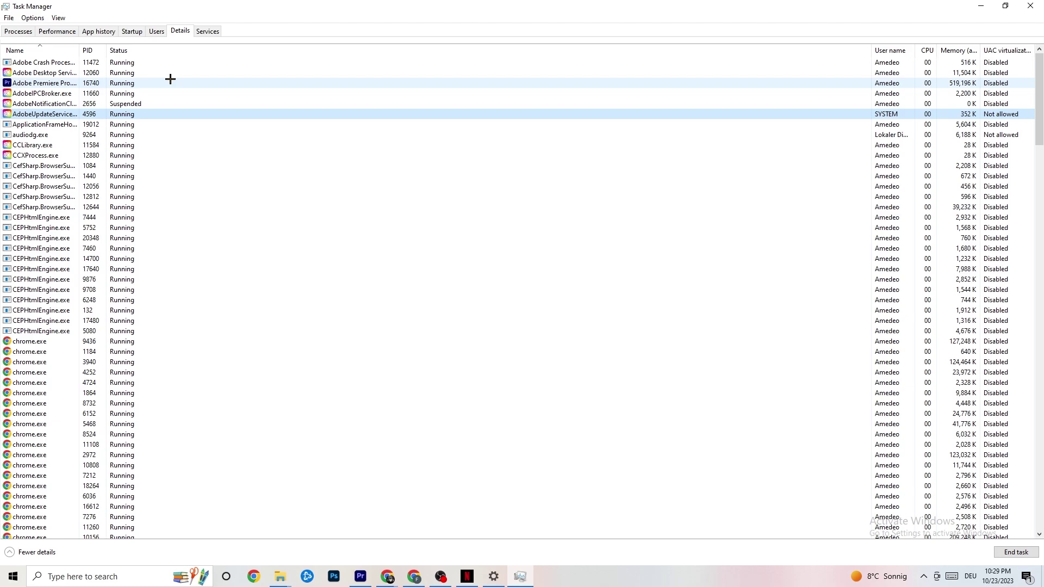
Step: Look through the startup programs and the disable option for Razer Synapse, and close Task Manager
click(132, 31)
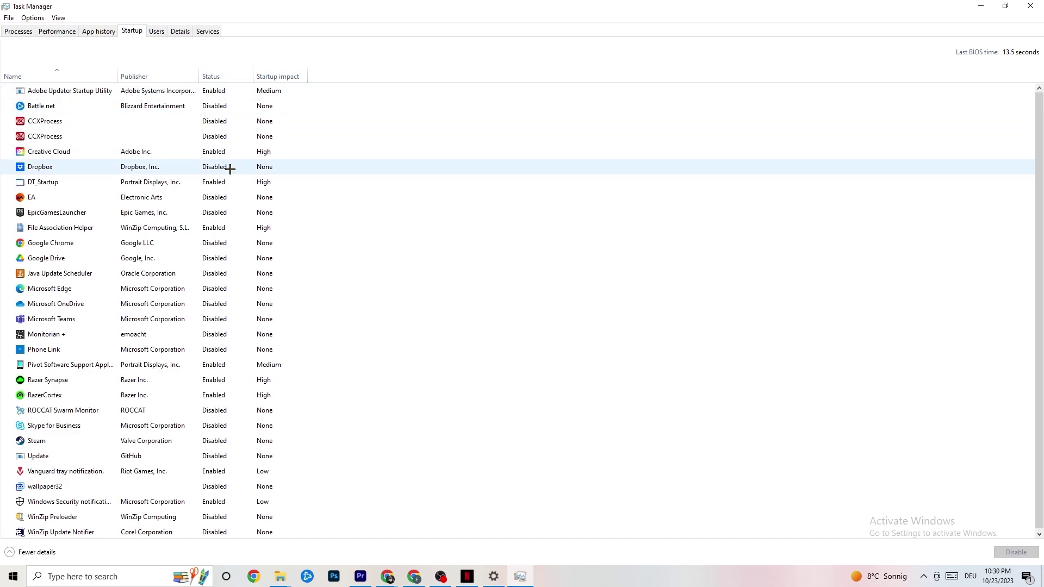
right_click(211, 381)
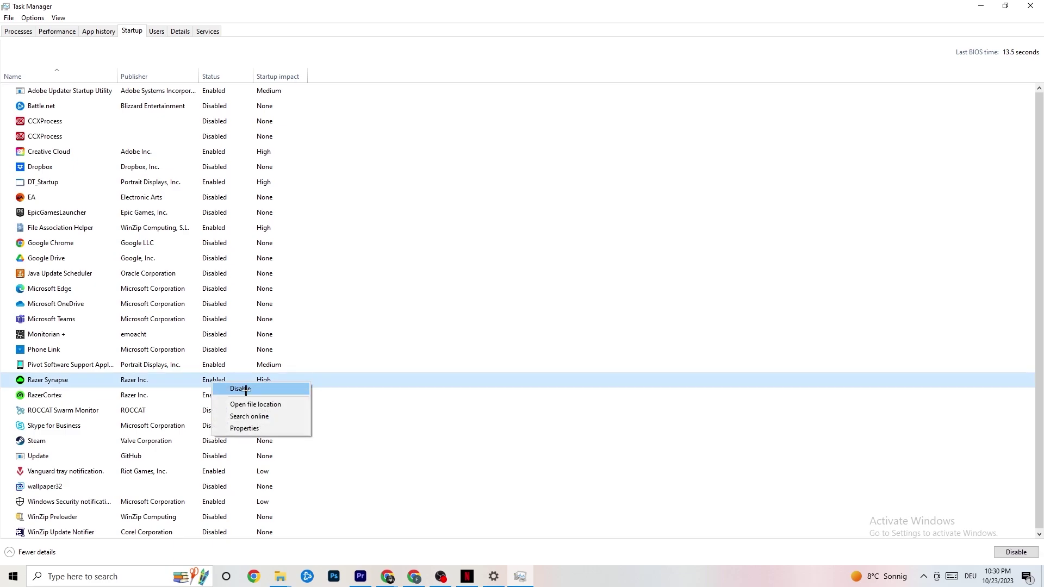
click(539, 55)
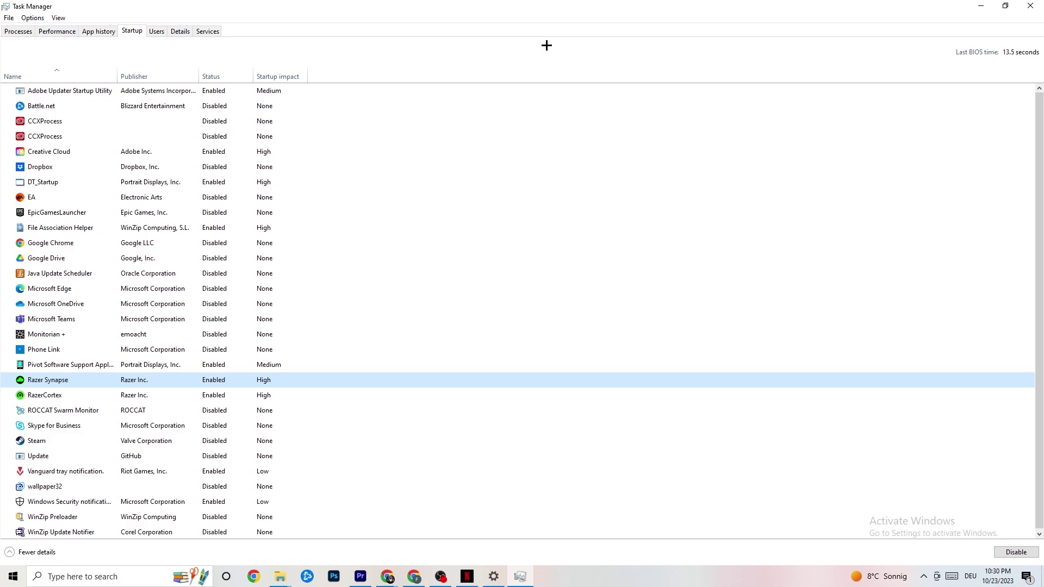
click(1026, 4)
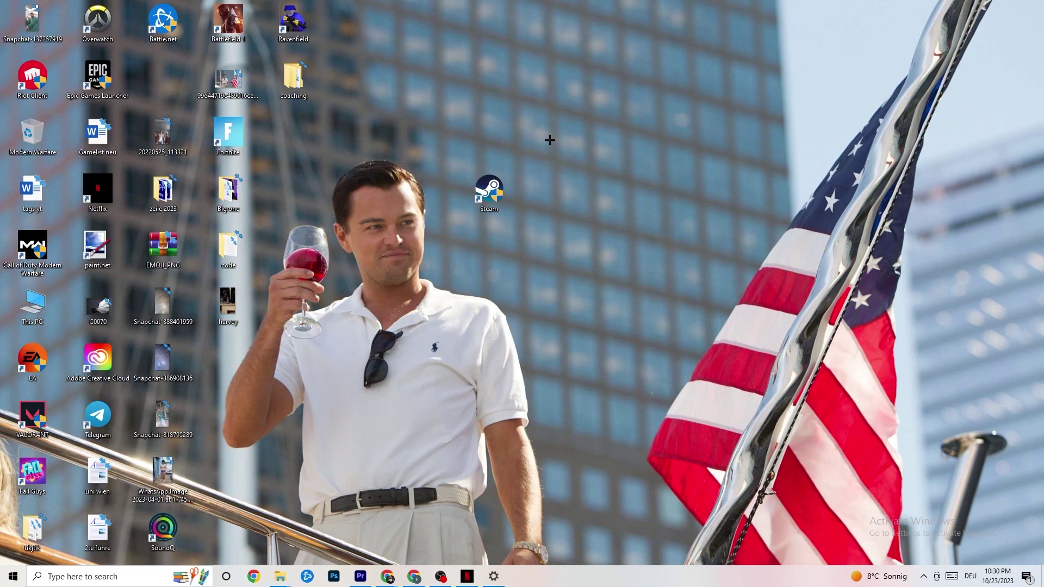
Step: Open the System display page in Windows Settings and check the scaling setting for text, apps and other items
click(9, 581)
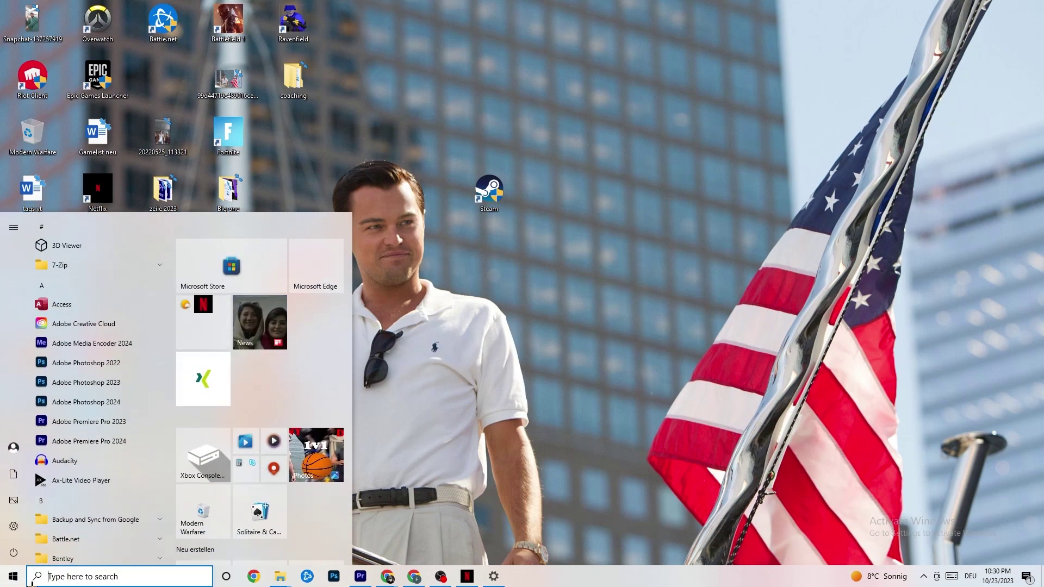
click(14, 526)
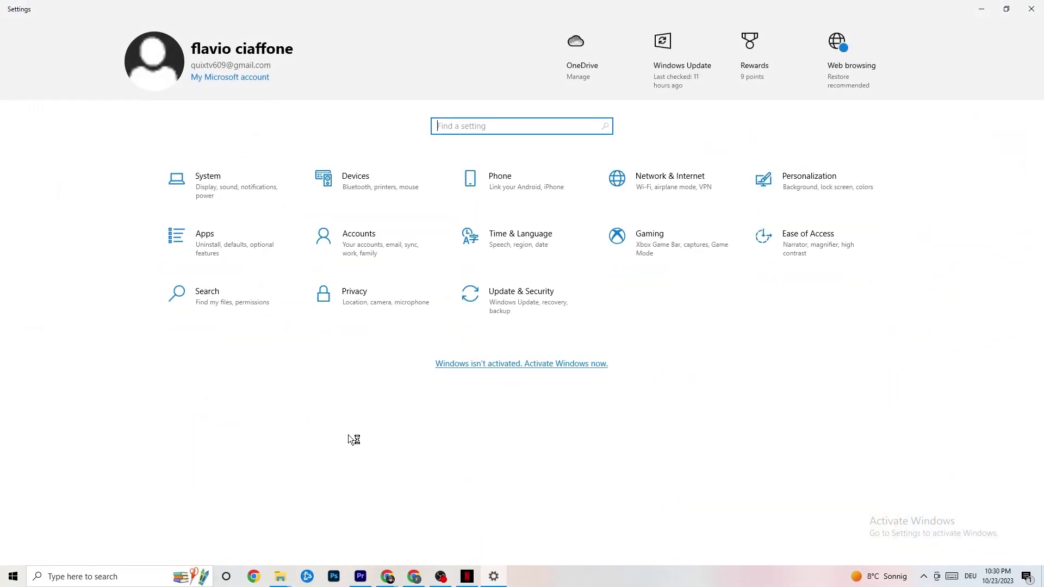
click(227, 182)
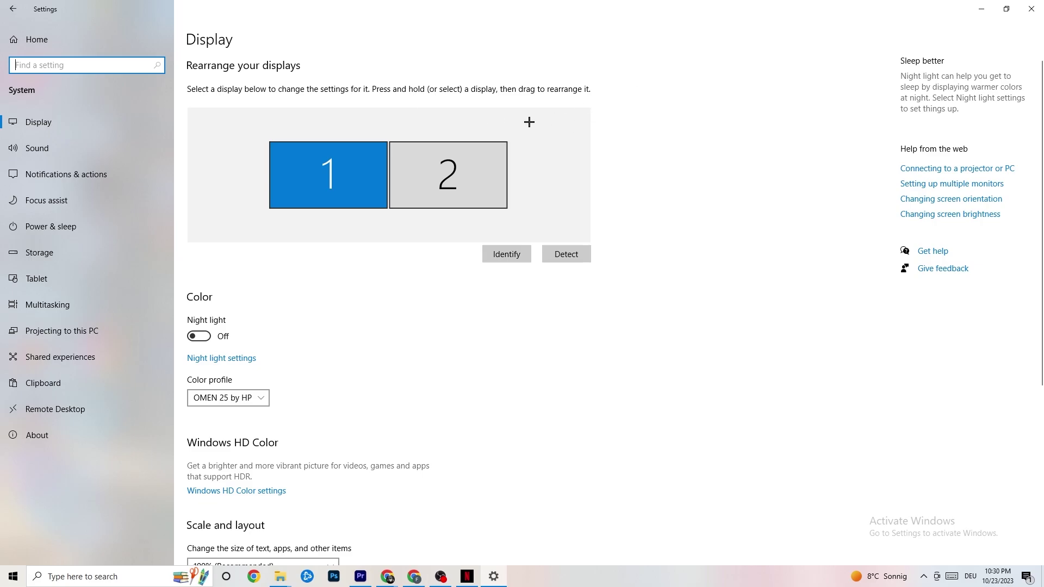
scroll(507, 123, down, 5)
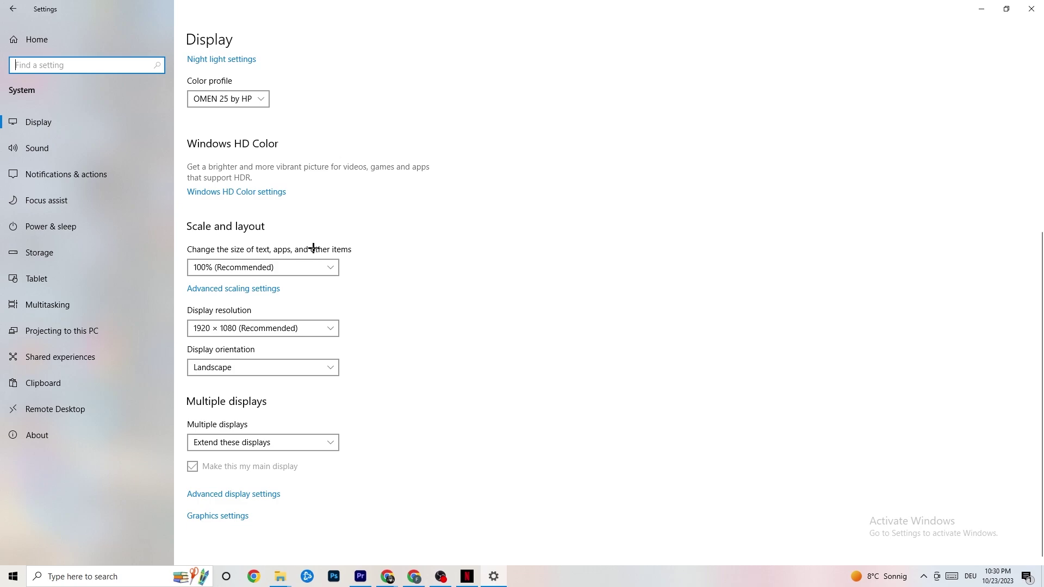
click(310, 267)
click(418, 215)
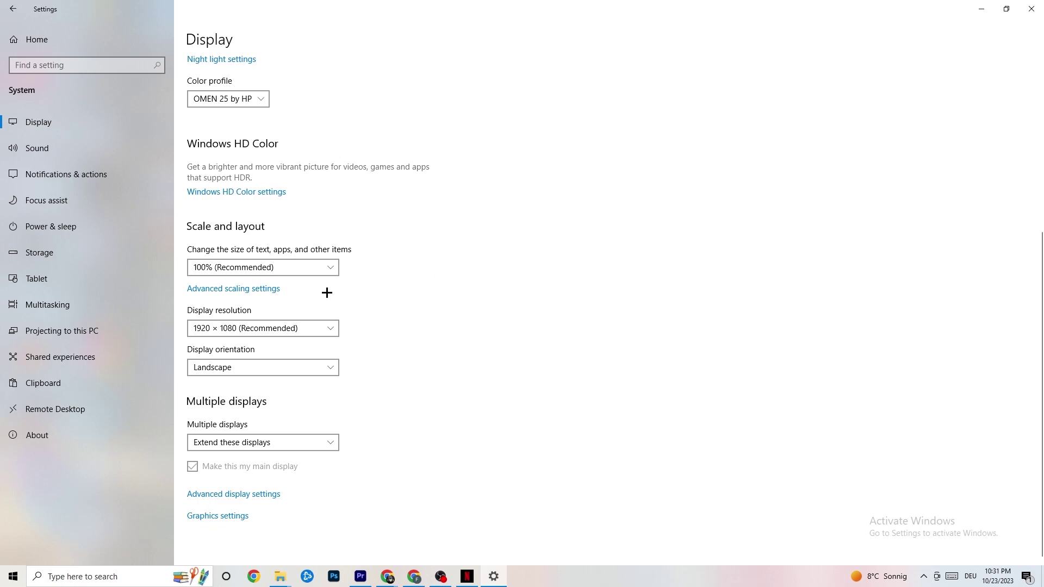
Step: Open the additional power settings from Power & sleep, review the available power plans without changing the selection, and close Power Options
click(65, 224)
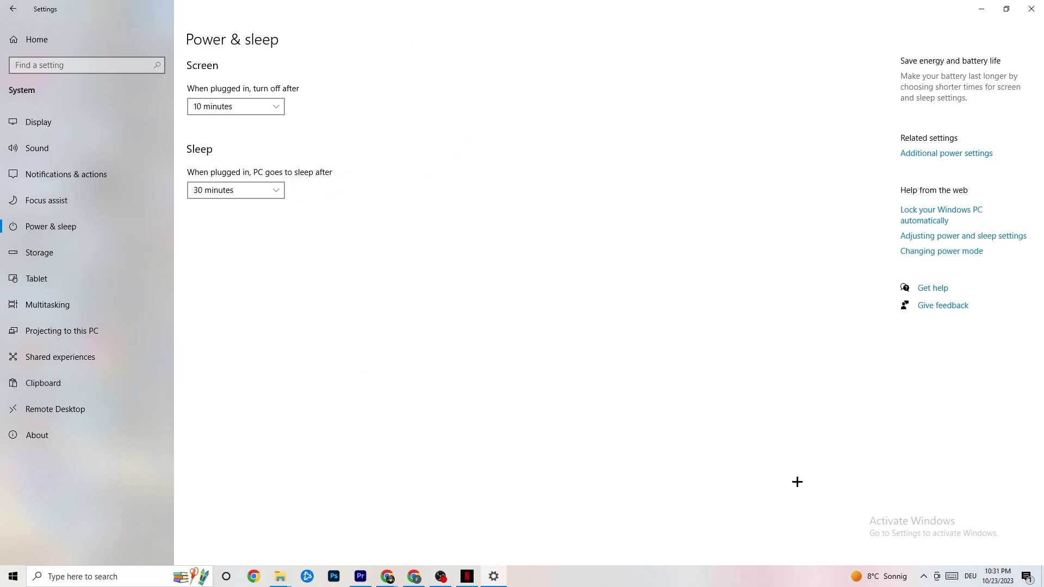
click(967, 151)
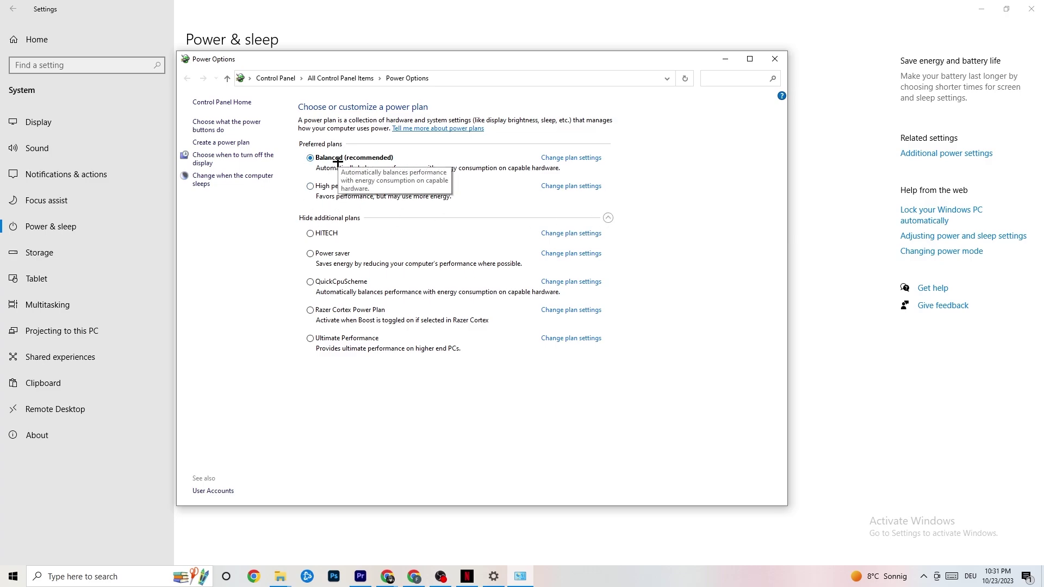
click(774, 58)
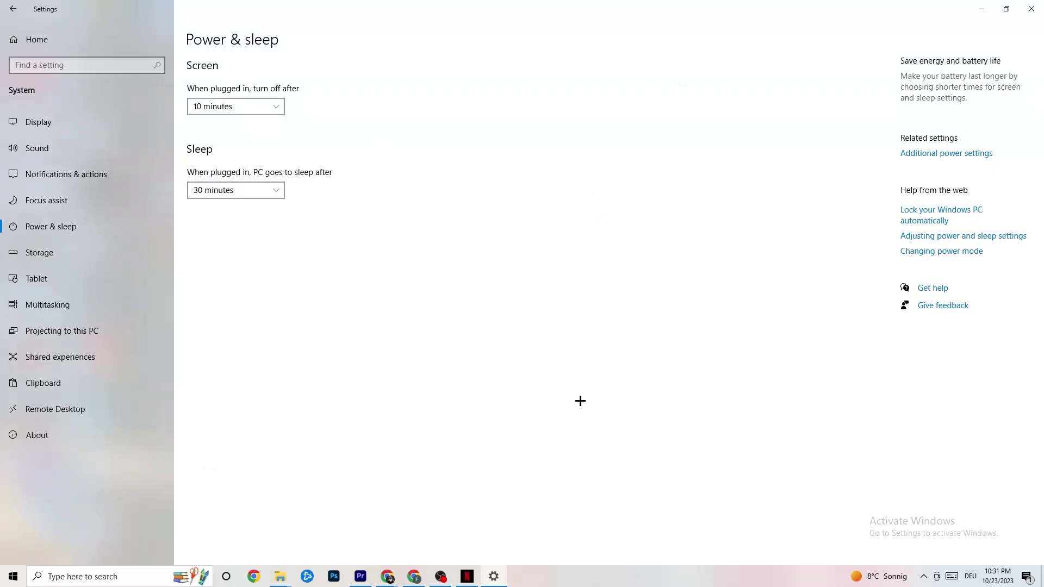
Step: Open the Storage Sense configuration from the Storage page and check the run frequency choices, leaving the schedule as it is
click(82, 261)
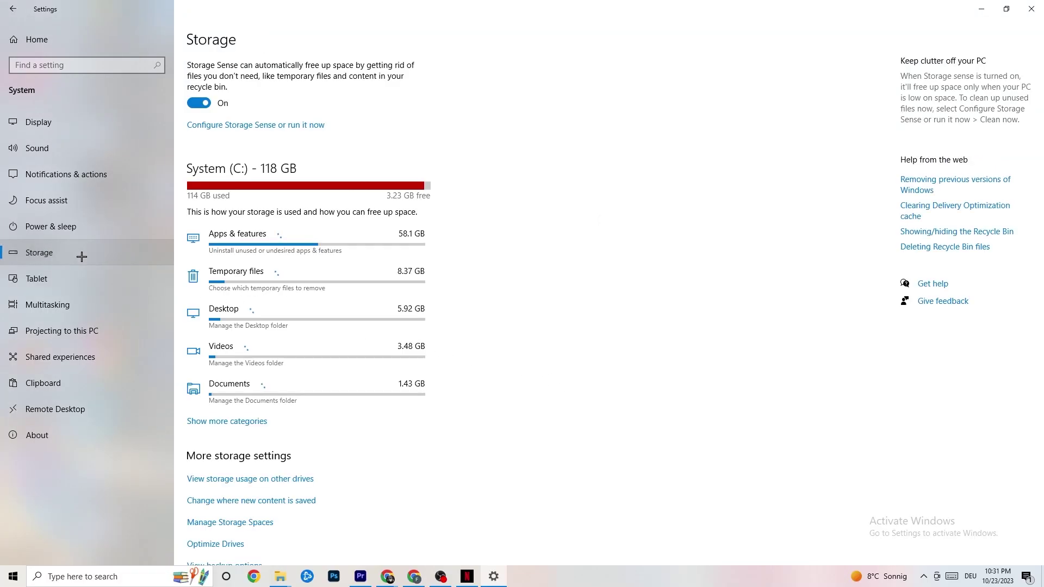
click(246, 127)
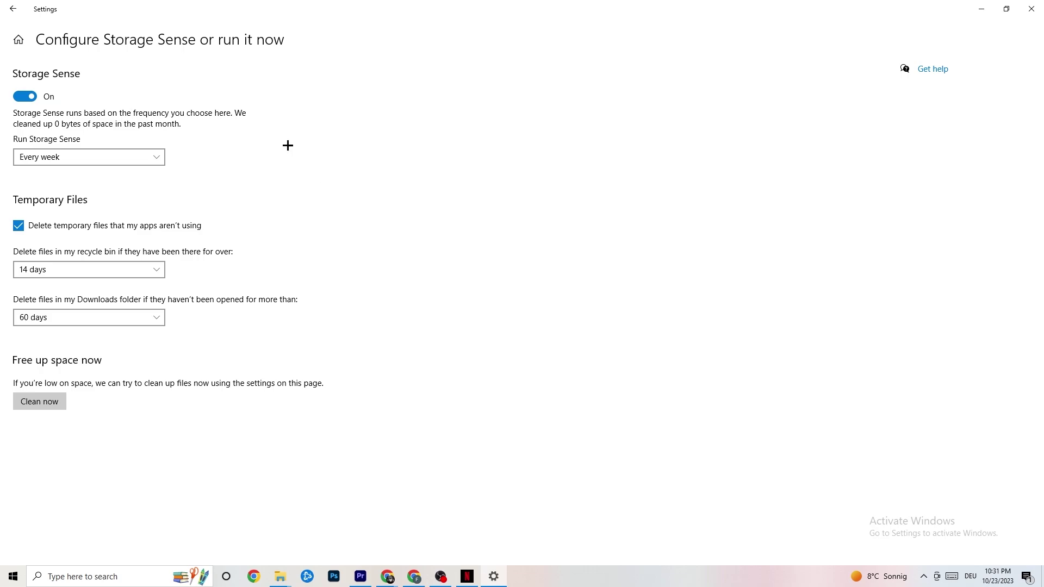
click(147, 159)
click(119, 159)
click(108, 158)
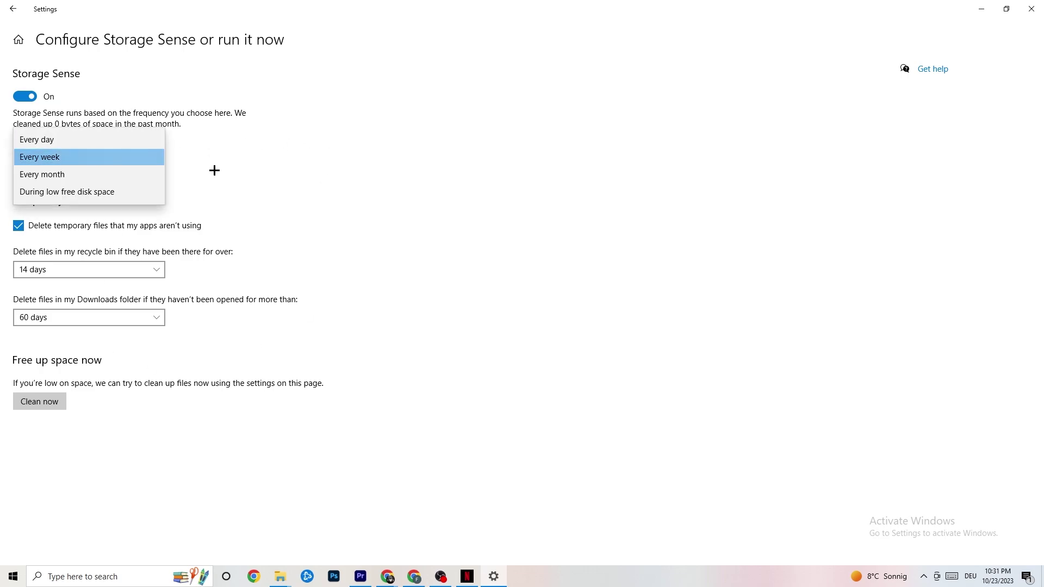
click(232, 204)
Step: Check the deletion periods for the recycle bin and Downloads folder, and run the Storage Sense cleanup before leaving the page
click(121, 267)
click(375, 223)
click(128, 319)
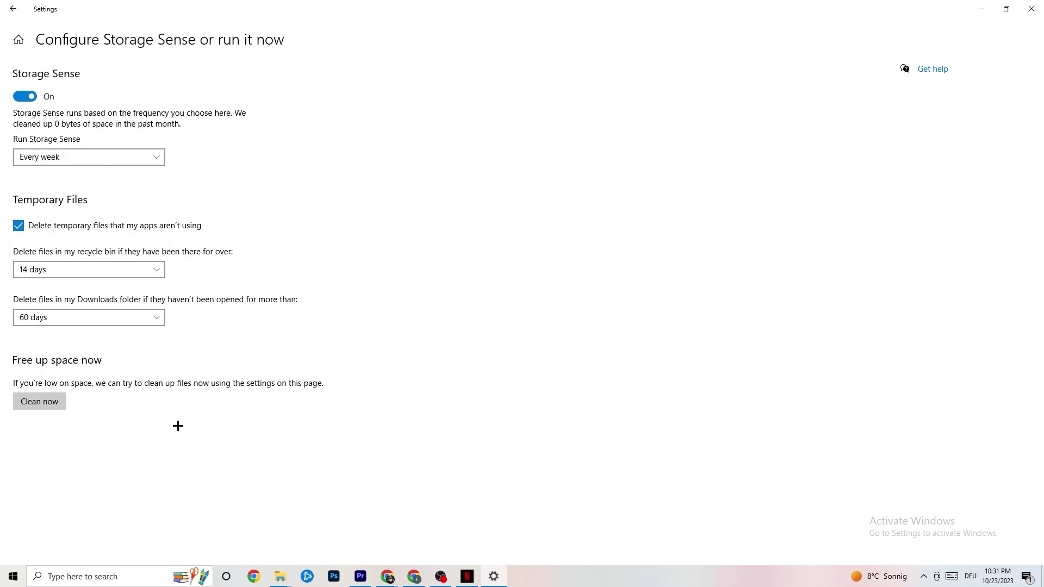
click(47, 405)
click(11, 7)
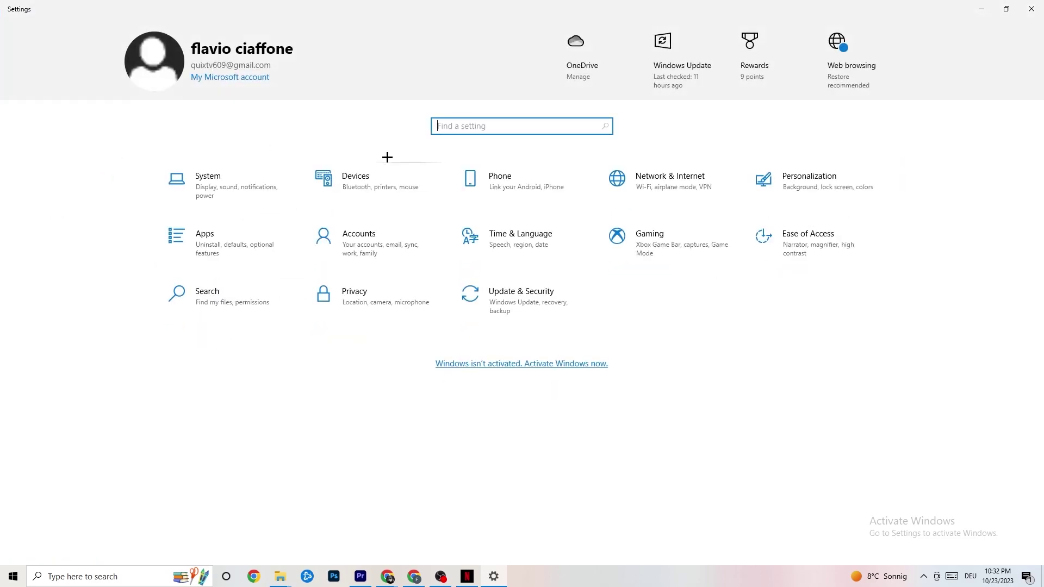
Step: Review the background recording and audio options under Gaming Captures and the Game Mode switch, and return to the Settings home page
click(695, 249)
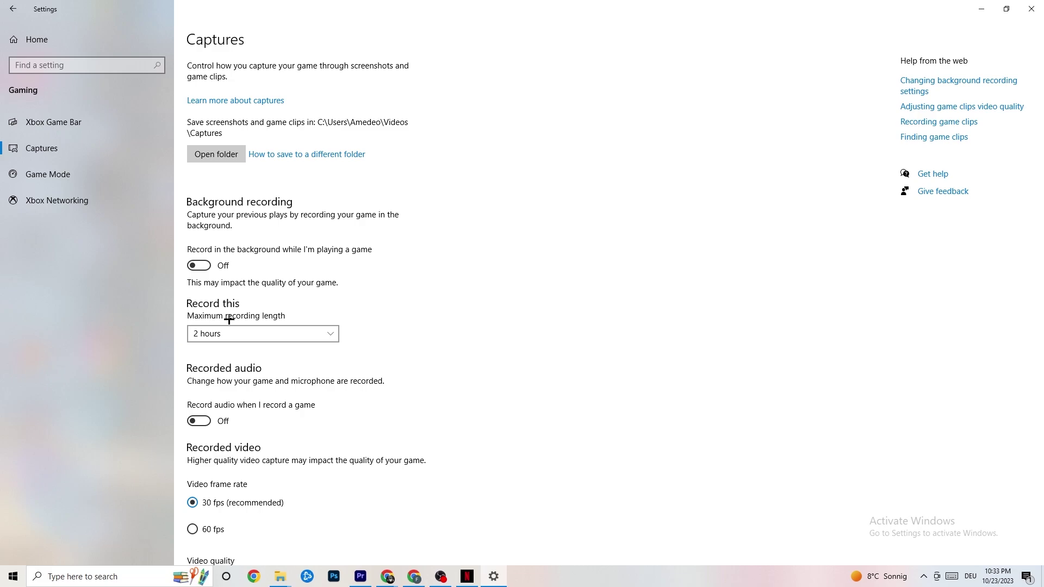
click(96, 175)
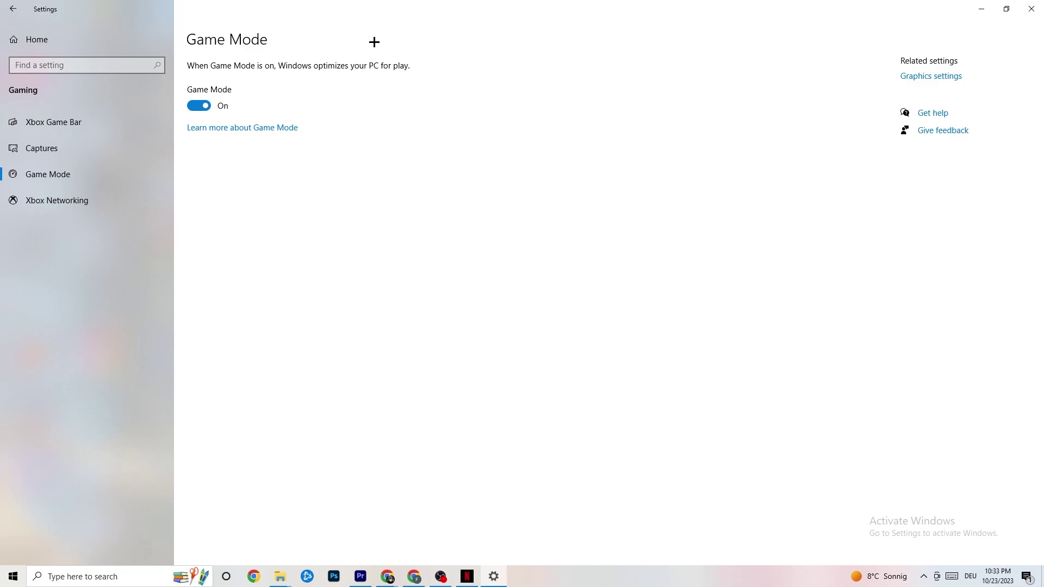
click(13, 11)
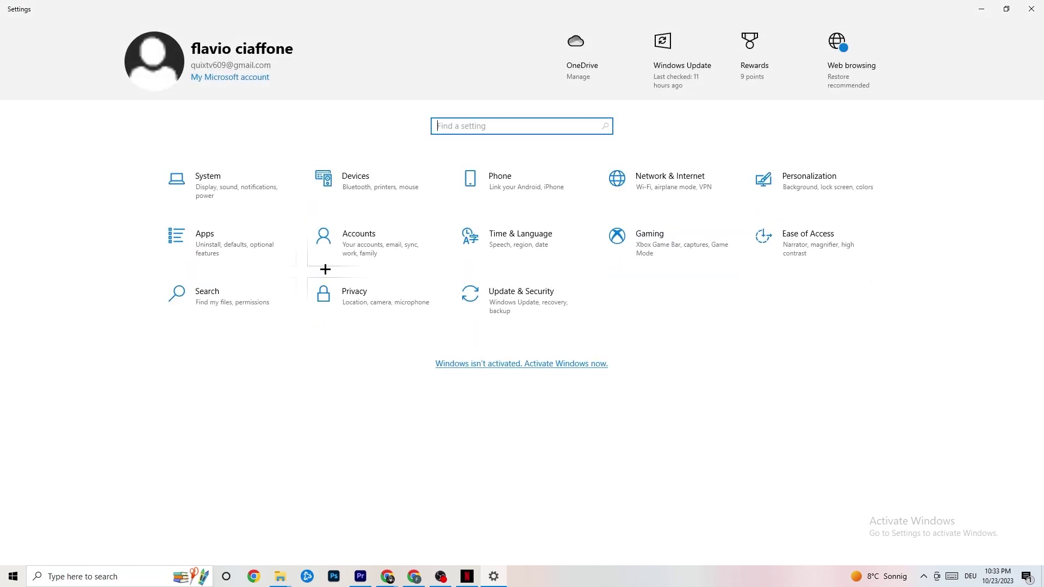
Step: Review the Troubleshoot and Windows Update pages under Update & Security, and close Settings
click(545, 310)
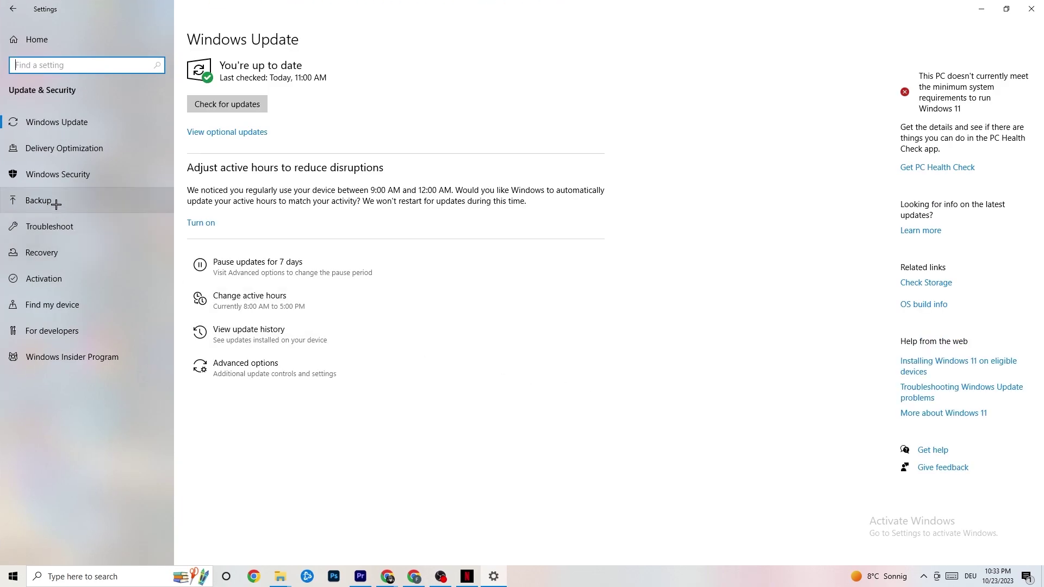
click(60, 220)
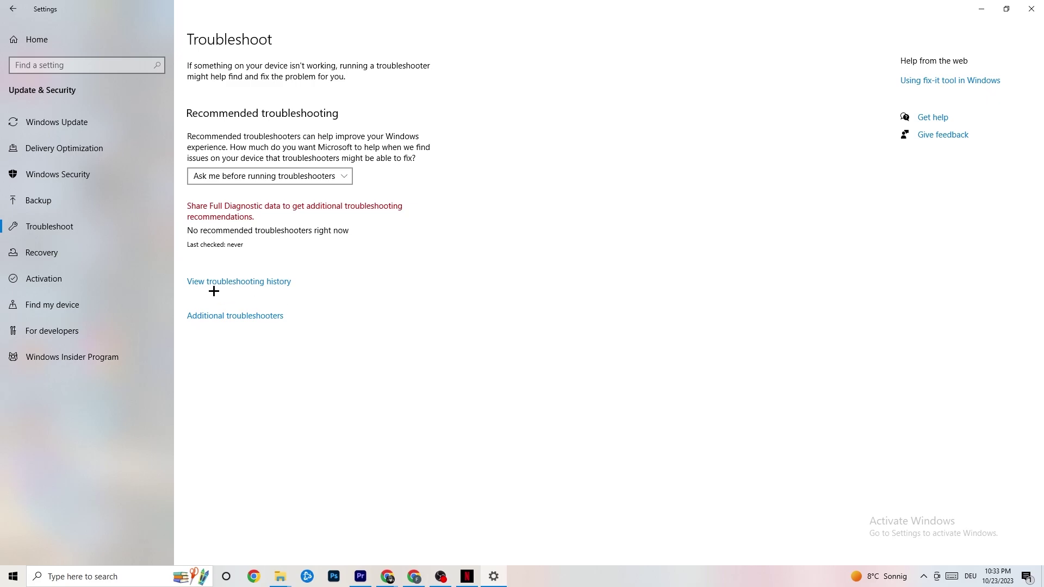
click(81, 123)
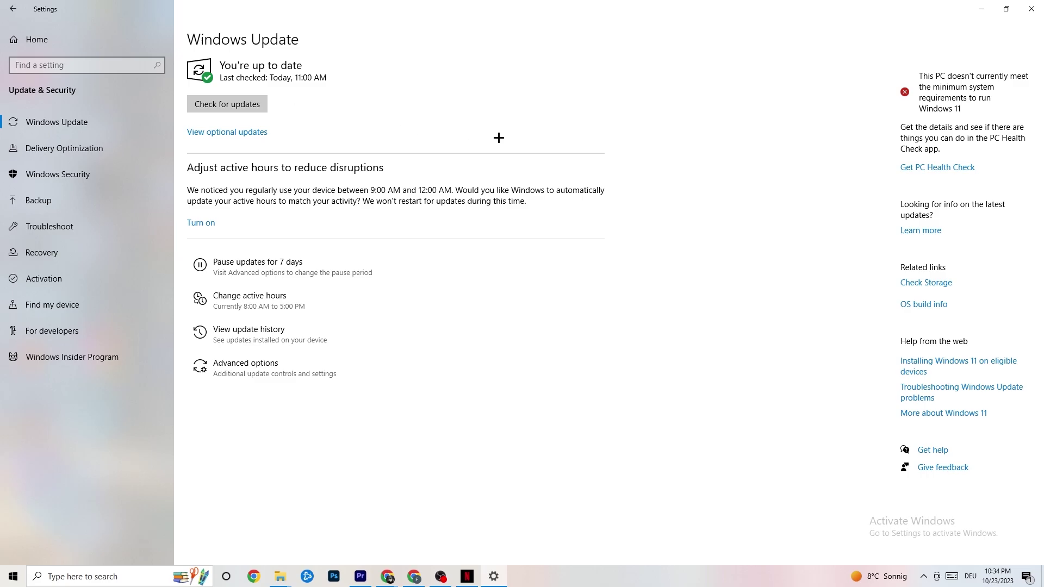
click(1020, 12)
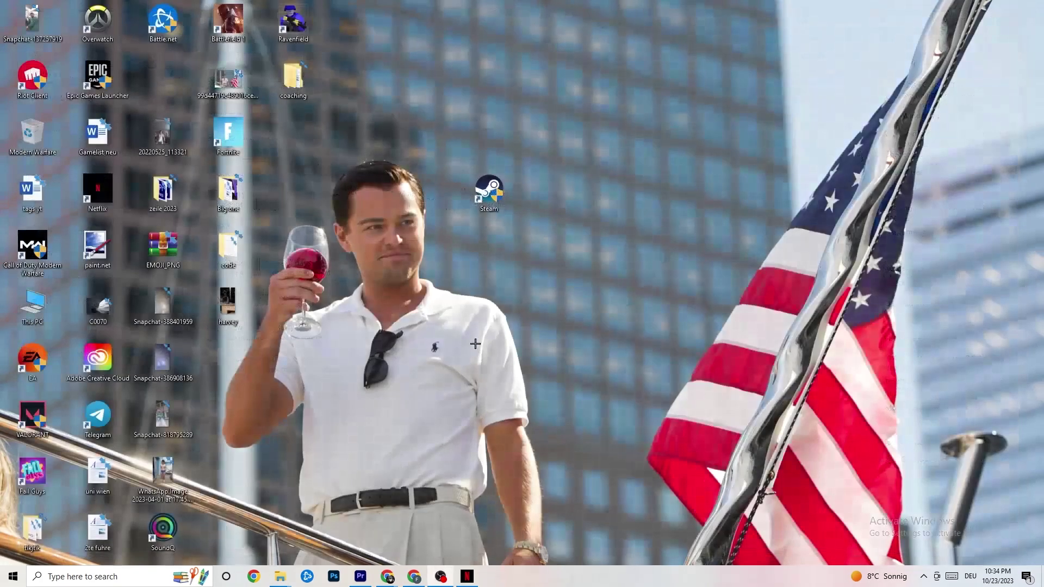